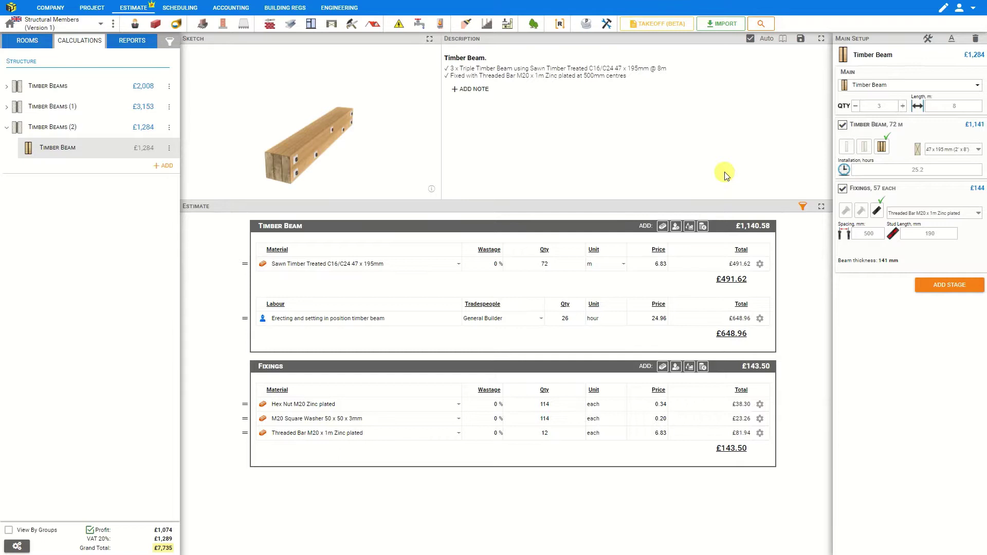
Step: Create a Timber Blocking module from the Timber Beams module types
left_click(292, 25)
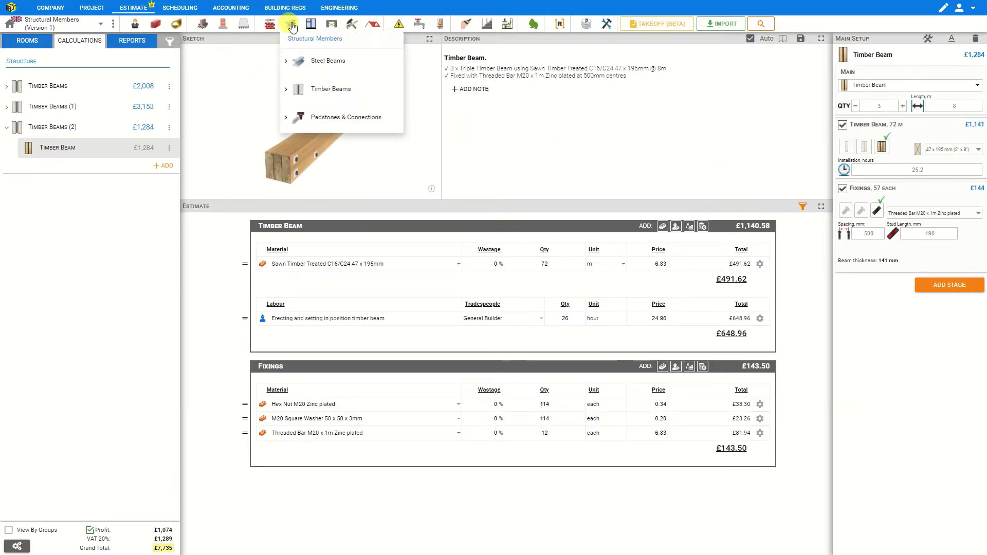
left_click(287, 91)
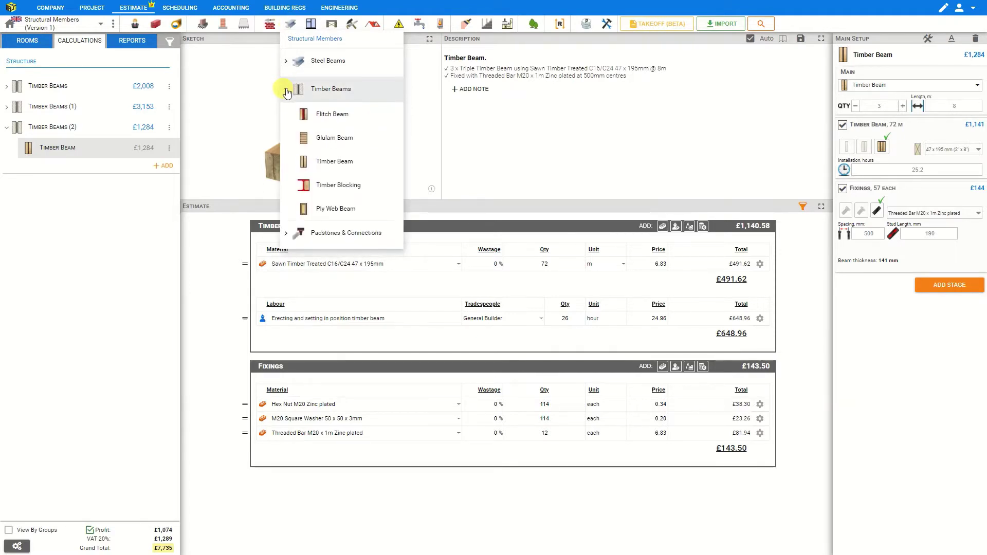
left_click(323, 186)
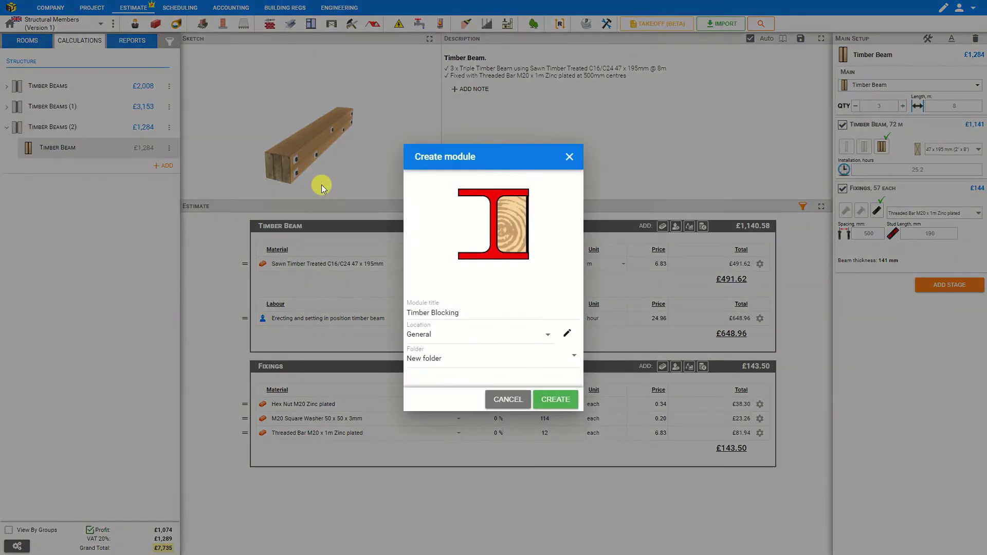
left_click(557, 404)
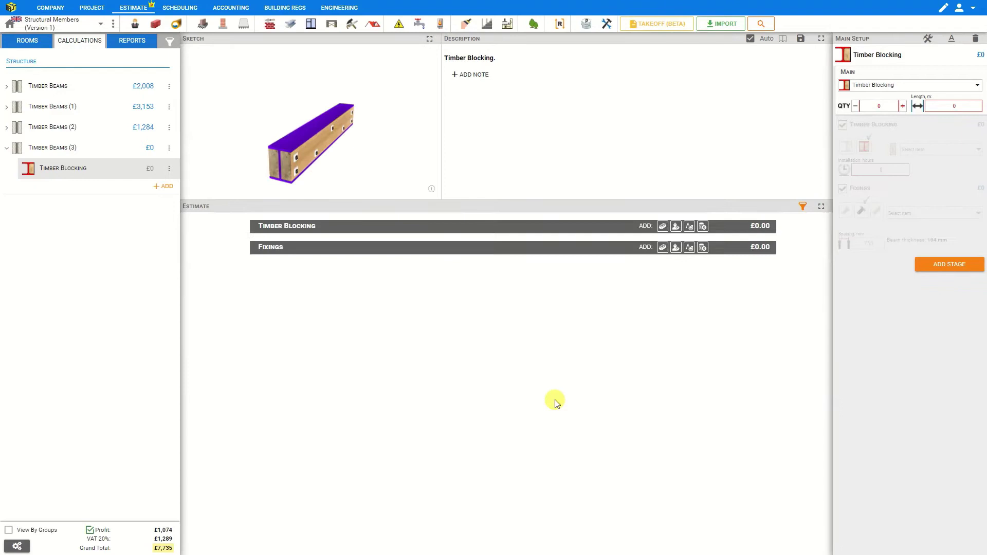
Step: Maximize the Sketch panel so the 3D blocked beam fills the screen
left_click(428, 40)
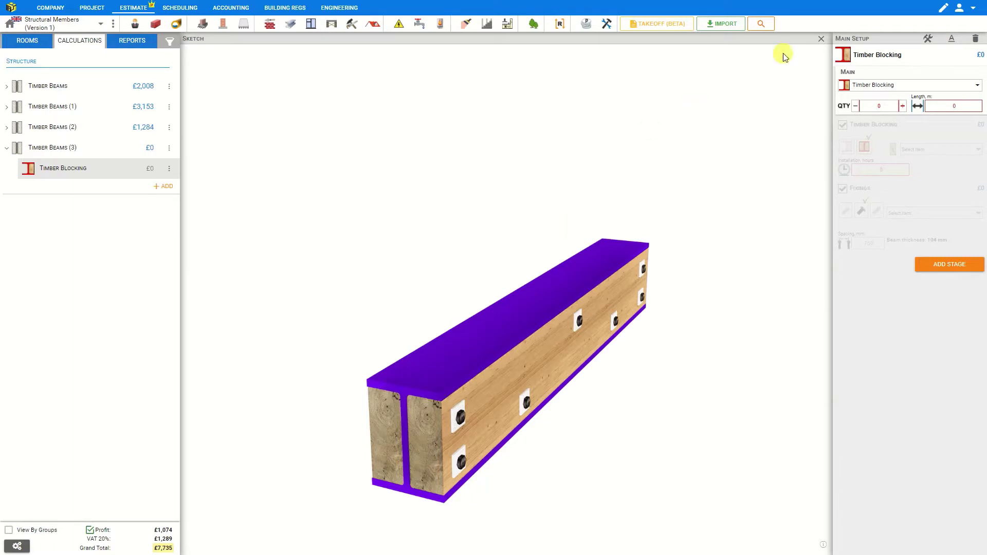
Step: Set QTY to 2 and Length to 8 m, giving 32 m of timber at £544
left_click(822, 39)
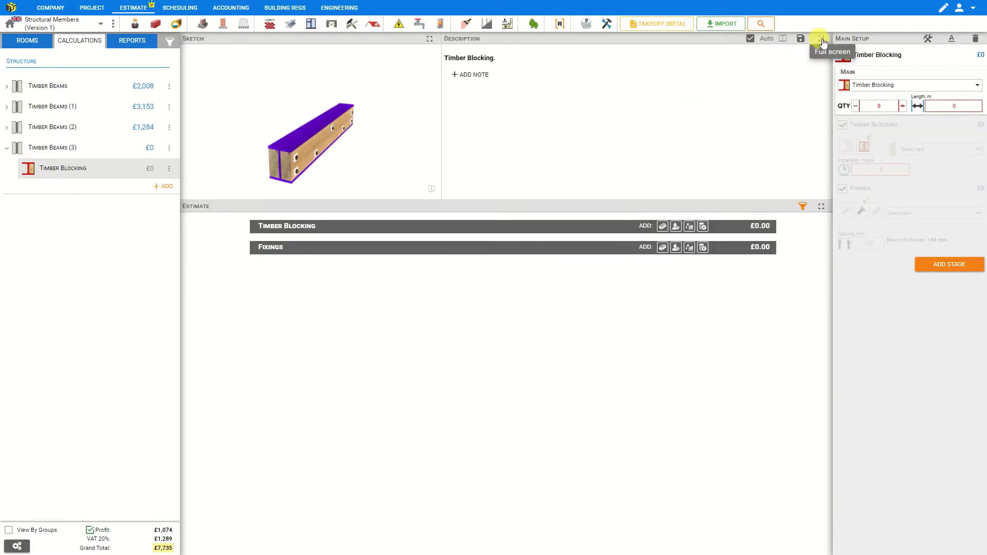
double_click(905, 107)
left_click(961, 107)
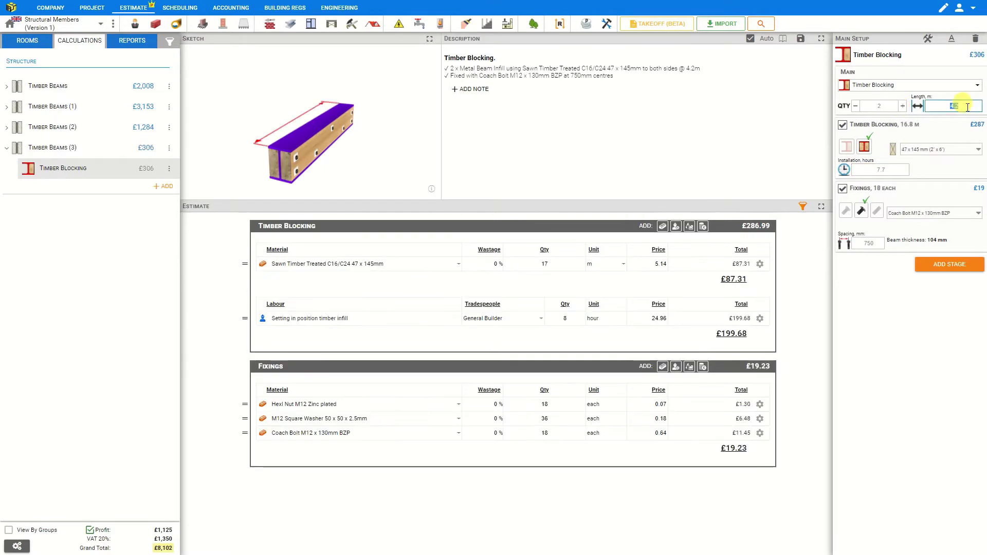
type("8")
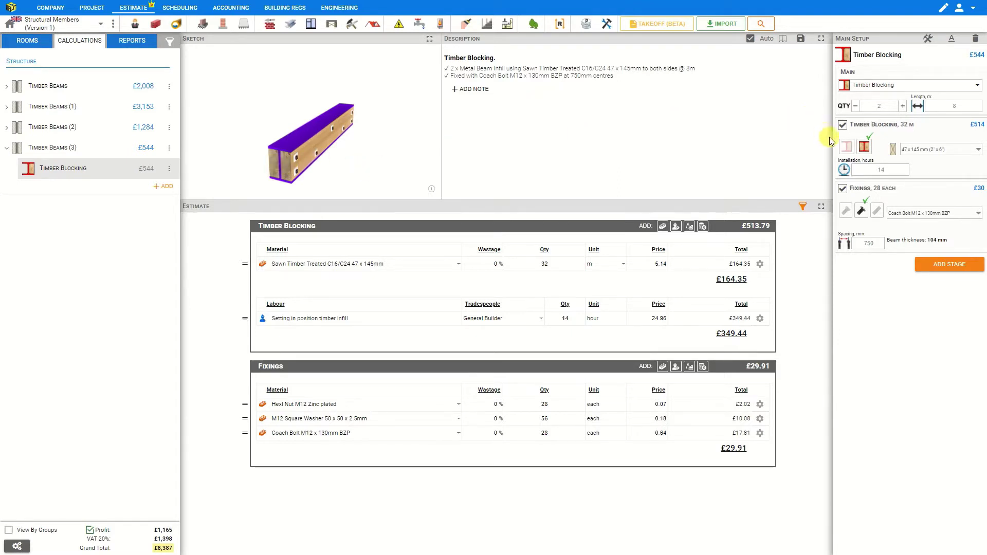
Step: Use single-side blocking with 47 x 50 mm timber, dropping the module to £295
left_click(846, 150)
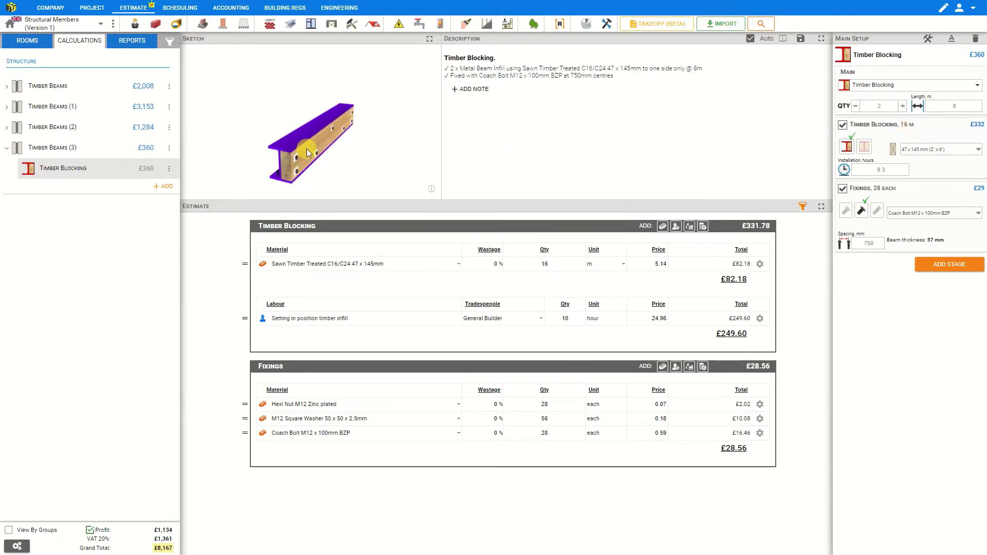
left_click(945, 150)
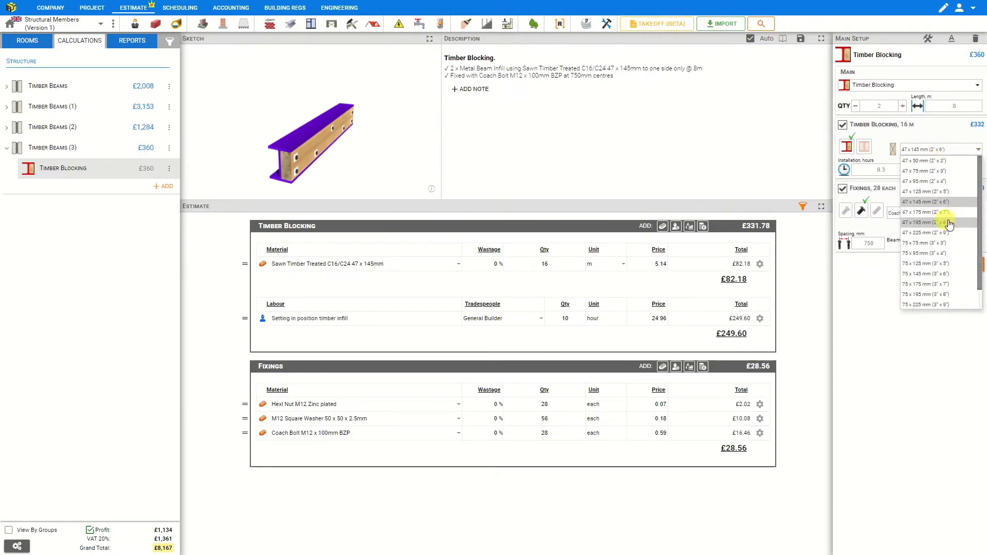
scroll(929, 181, "down", 1)
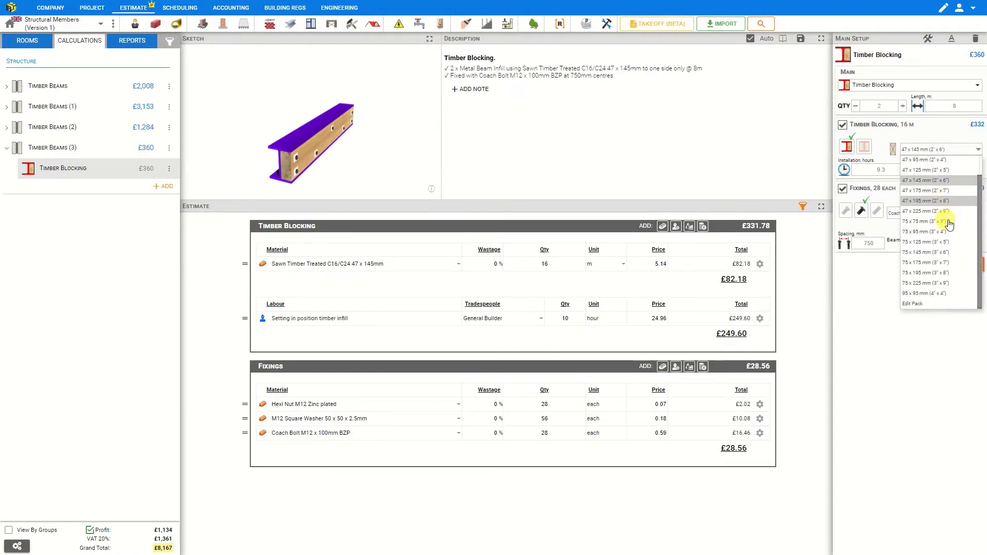
left_click(931, 178)
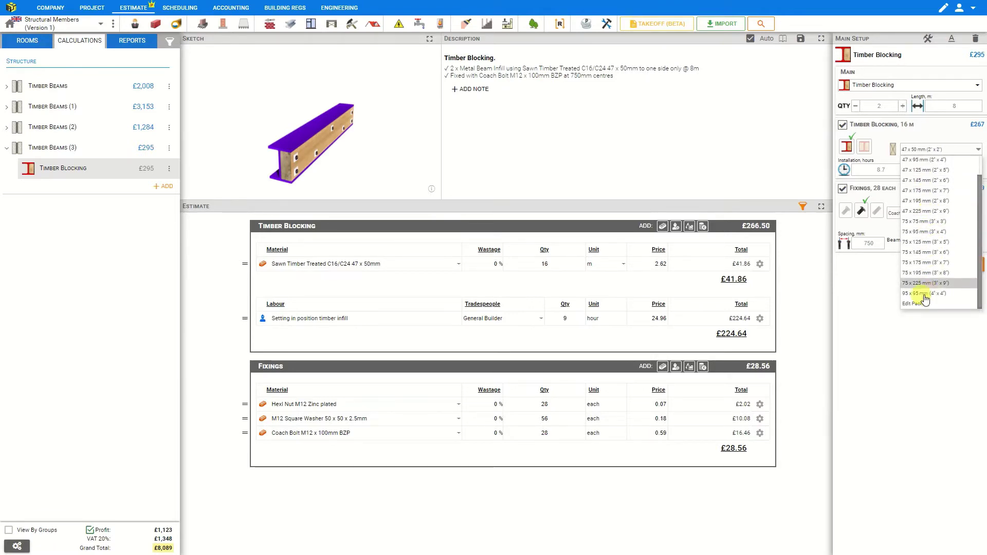
left_click(921, 304)
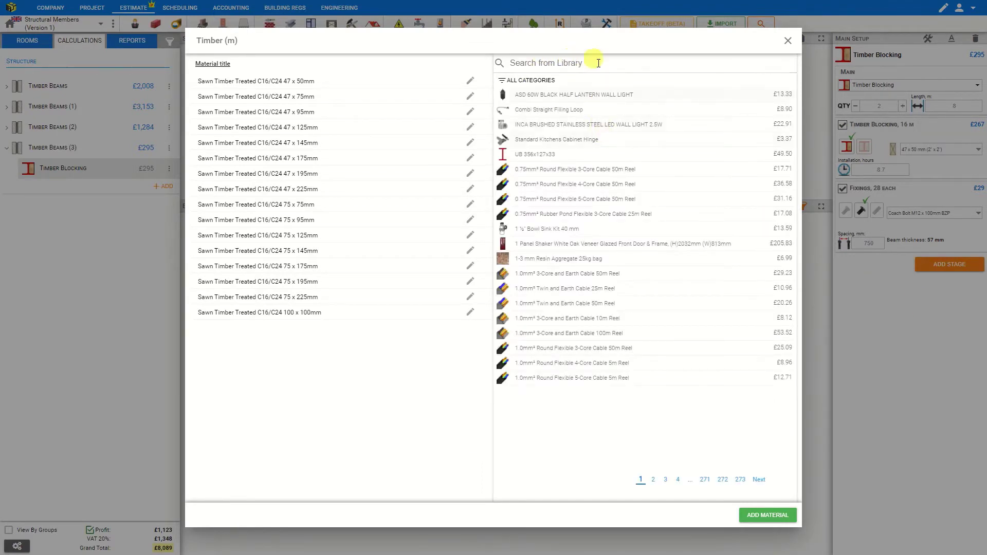
left_click(765, 522)
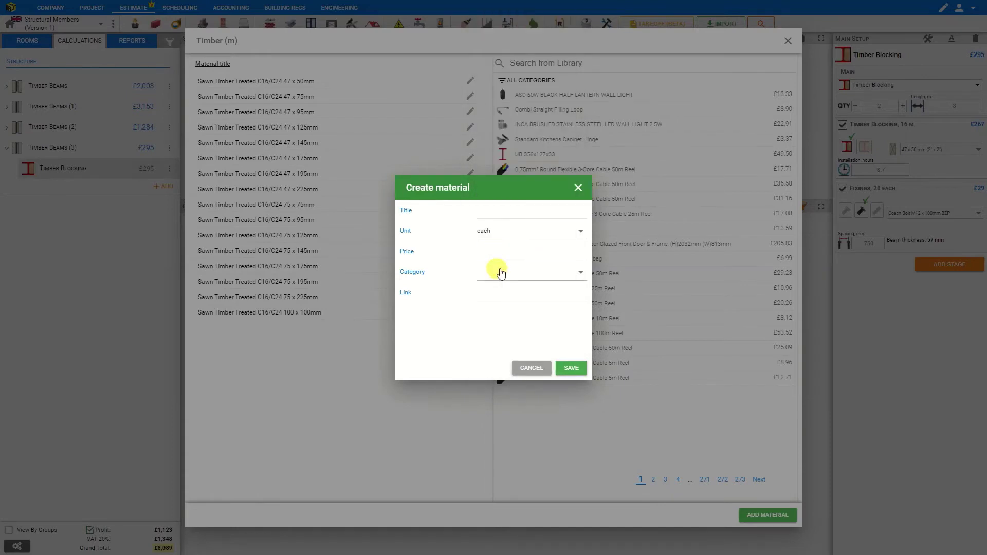
left_click(531, 368)
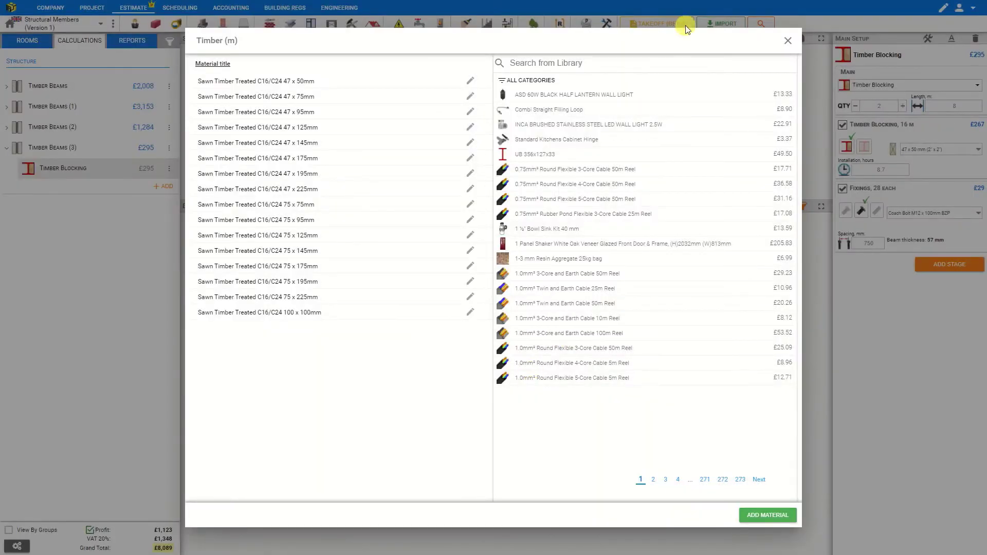
left_click(788, 40)
Step: Change the blocking timber size to 47 x 195 mm, raising the module to £387
left_click(941, 150)
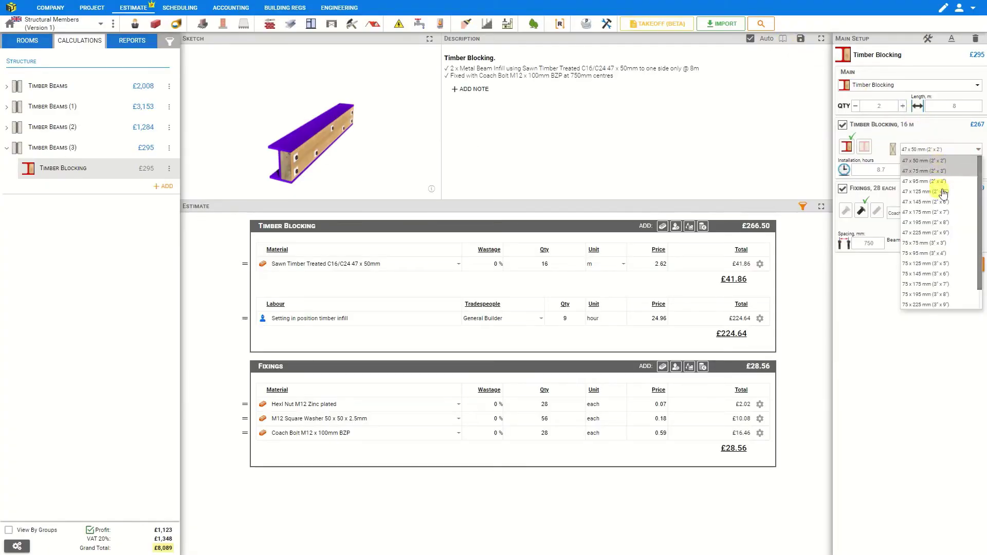
left_click(945, 227)
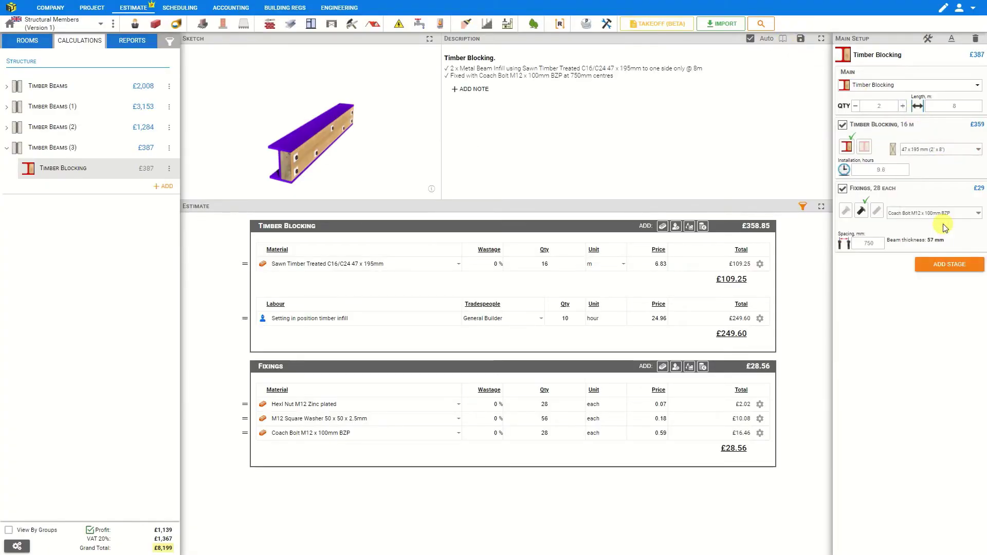
left_click(894, 172)
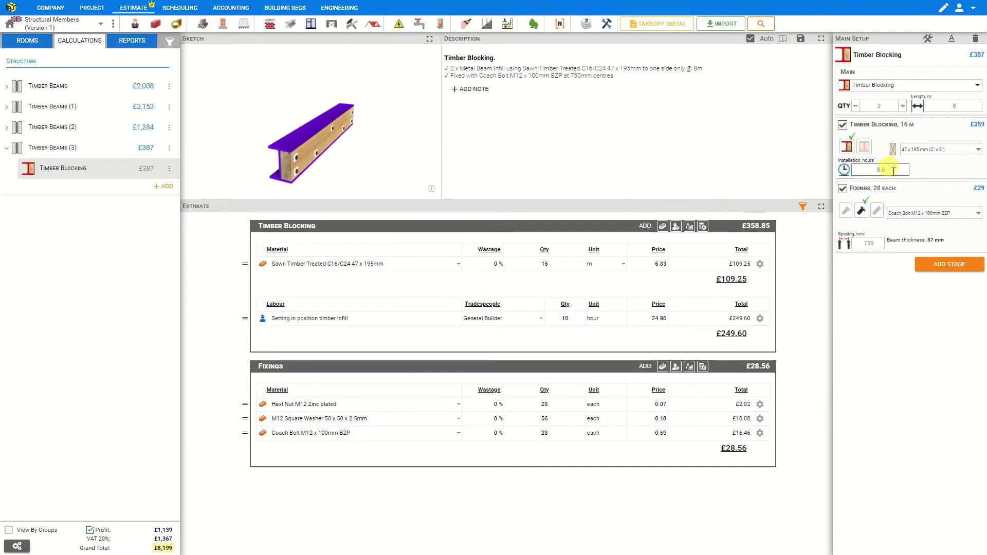
left_click(870, 170)
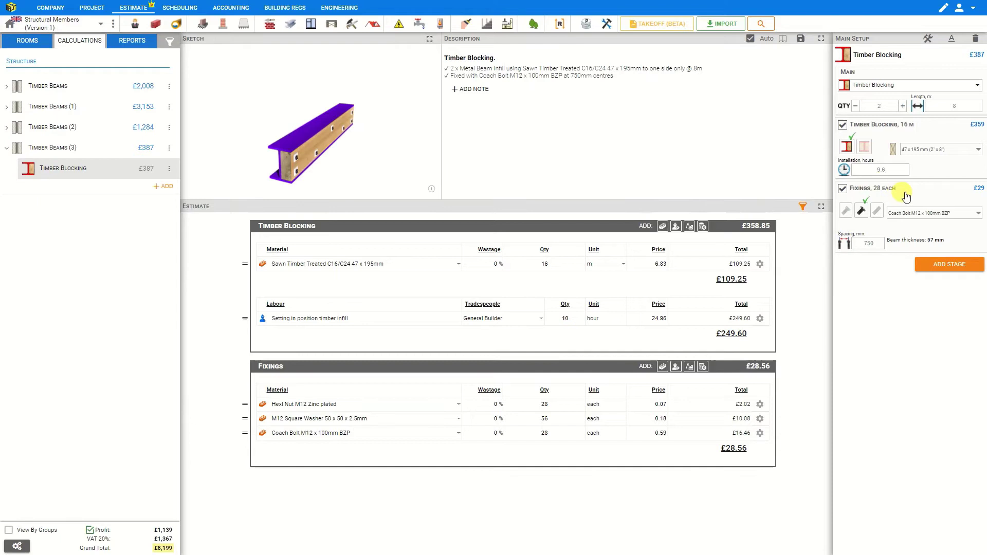
Step: Switch the fixings to high tensile bolts and try the M12 x 75mm size
left_click(847, 211)
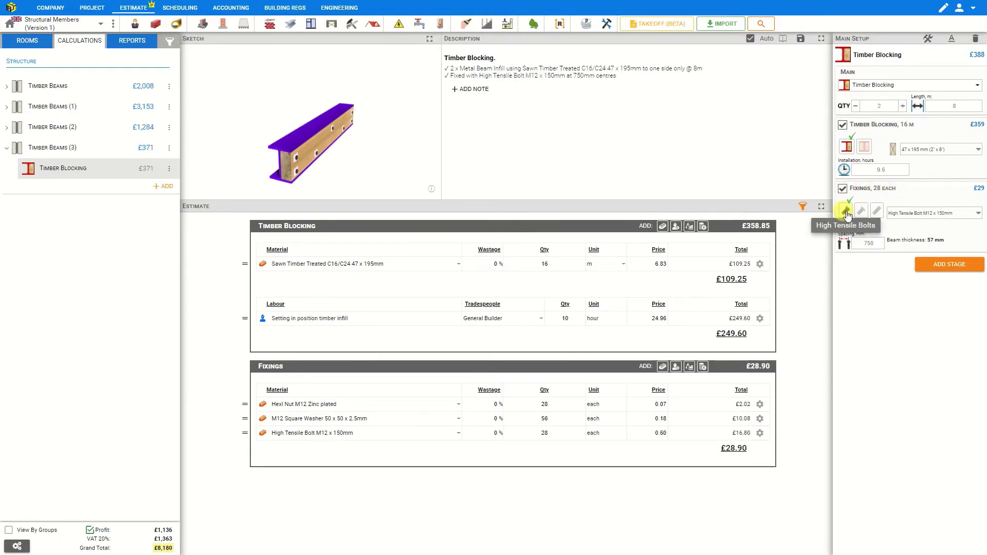
left_click(861, 212)
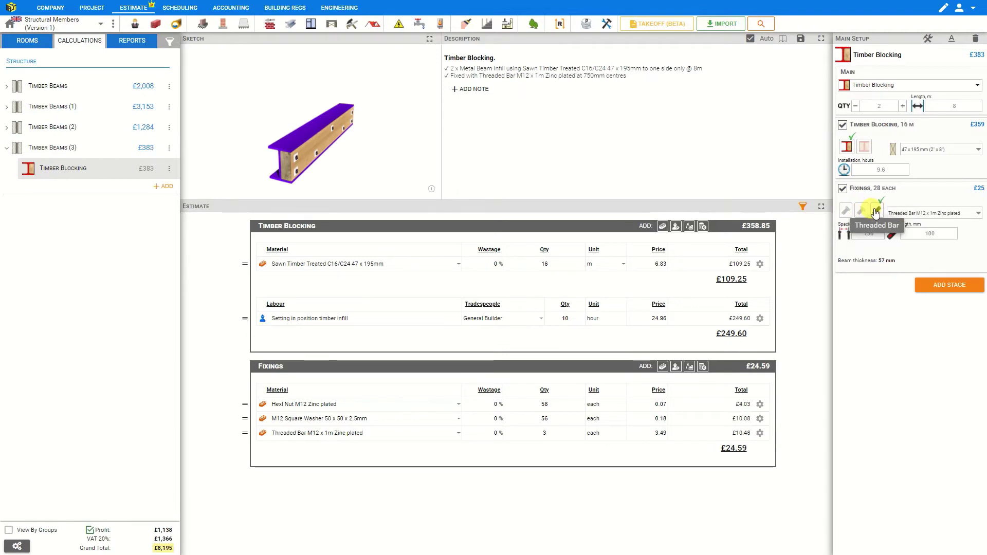
left_click(846, 211)
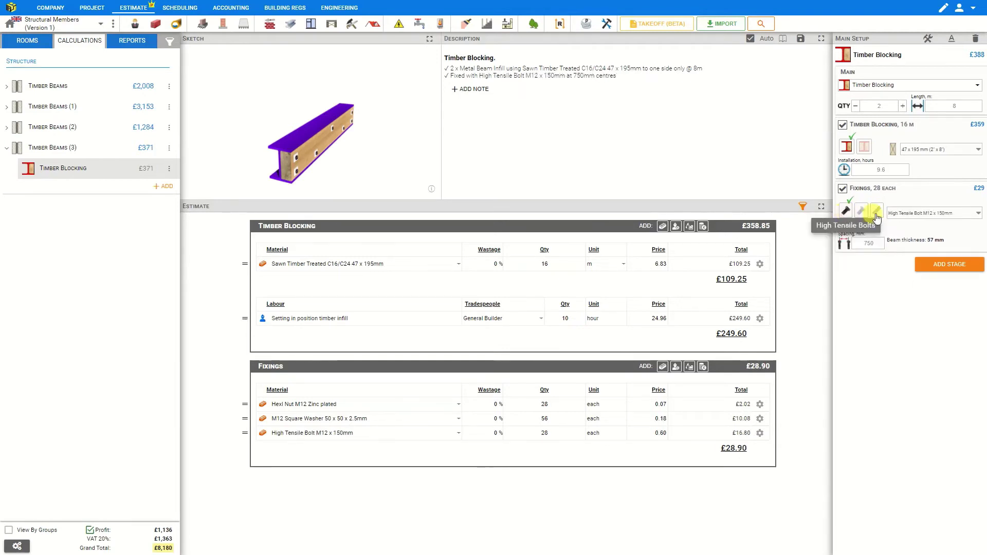
left_click(916, 214)
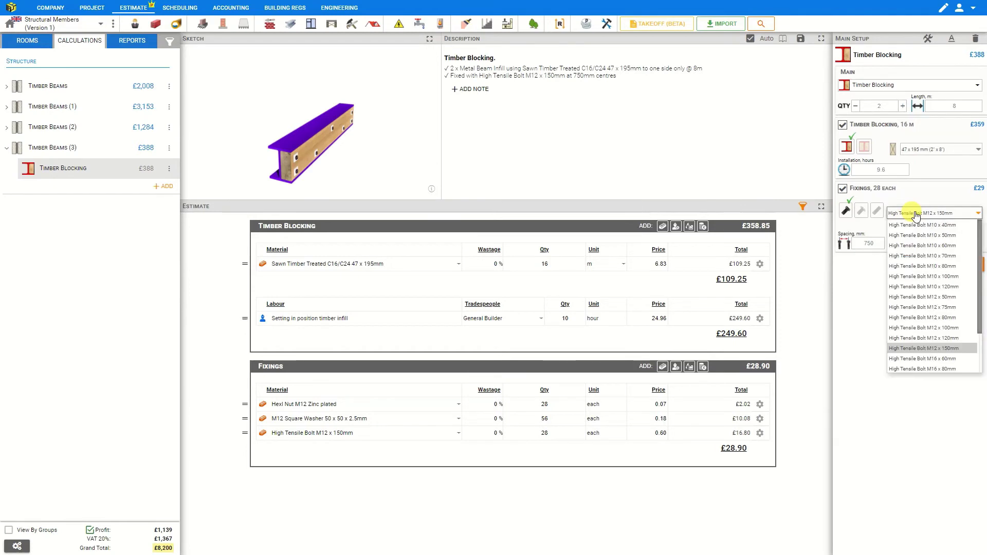
left_click(926, 307)
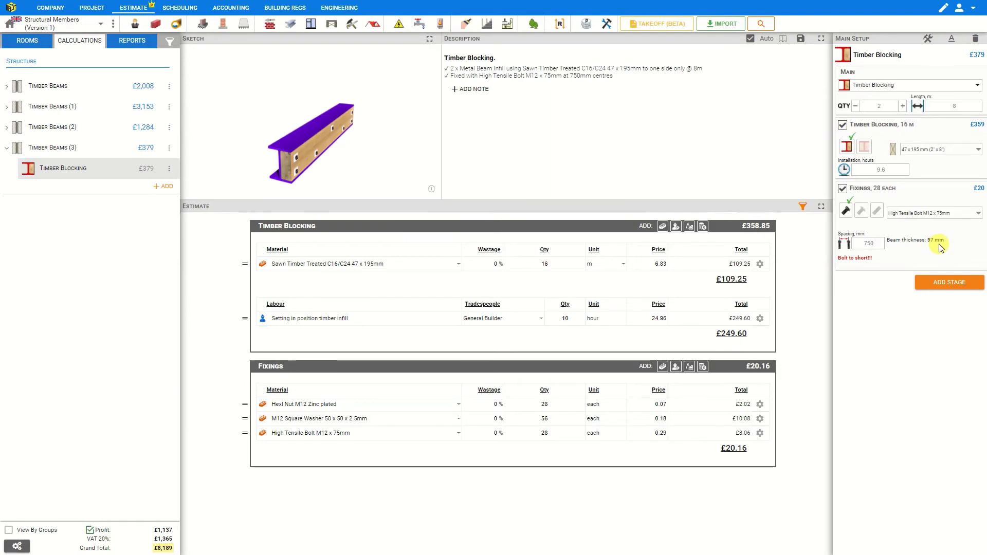
Step: Change the bolt size to High Tensile Bolt M12 x 100mm, clearing the bolt-too-short warning
left_click(933, 214)
left_click(939, 218)
left_click(949, 214)
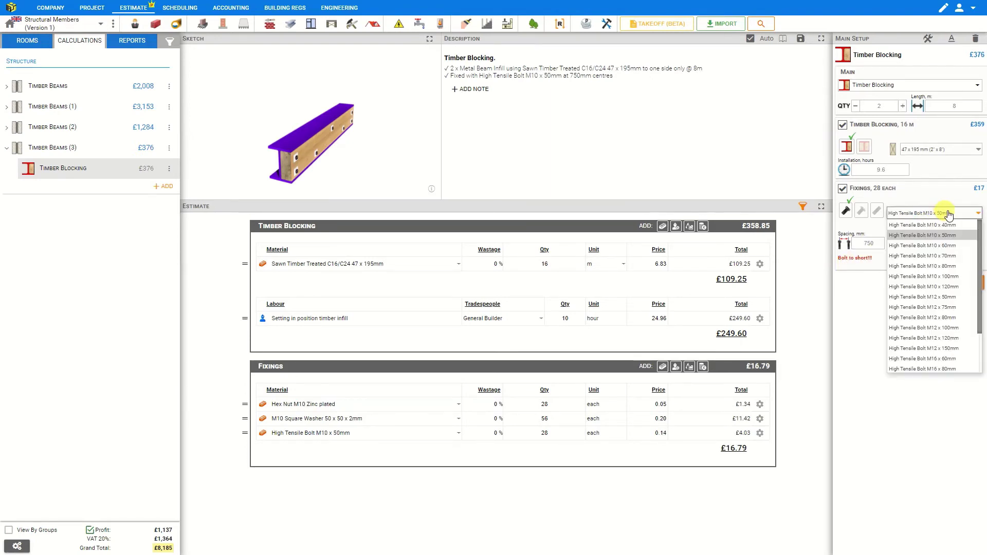
left_click(941, 328)
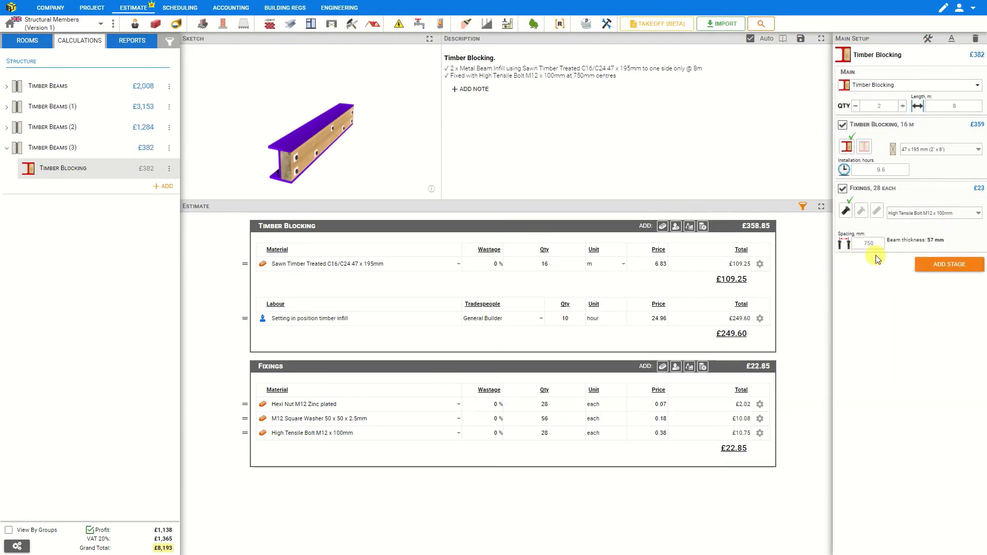
Step: Use Threaded Bar M12 x 1m Zinc plated fixings with a 100 mm stud length
left_click(877, 211)
left_click(912, 212)
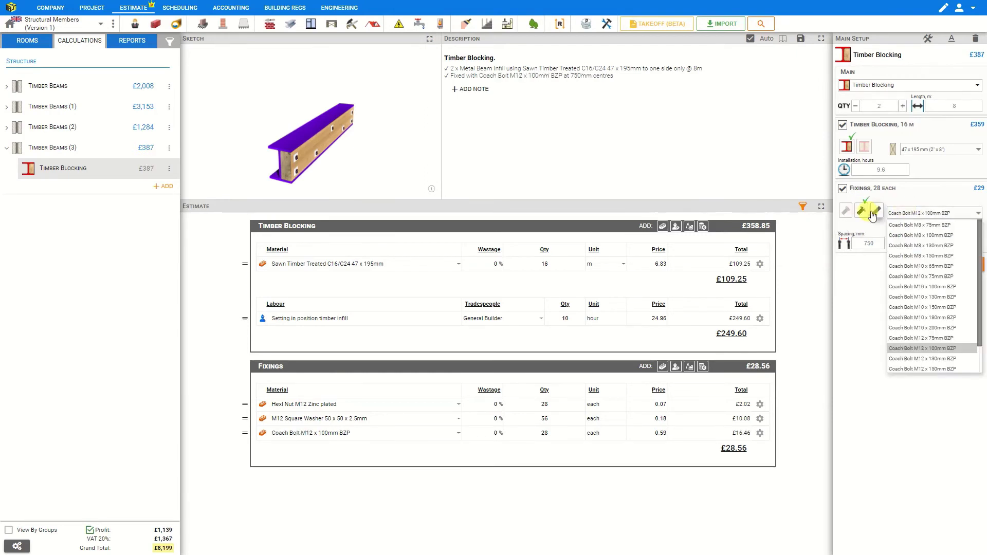
left_click(878, 212)
left_click(928, 213)
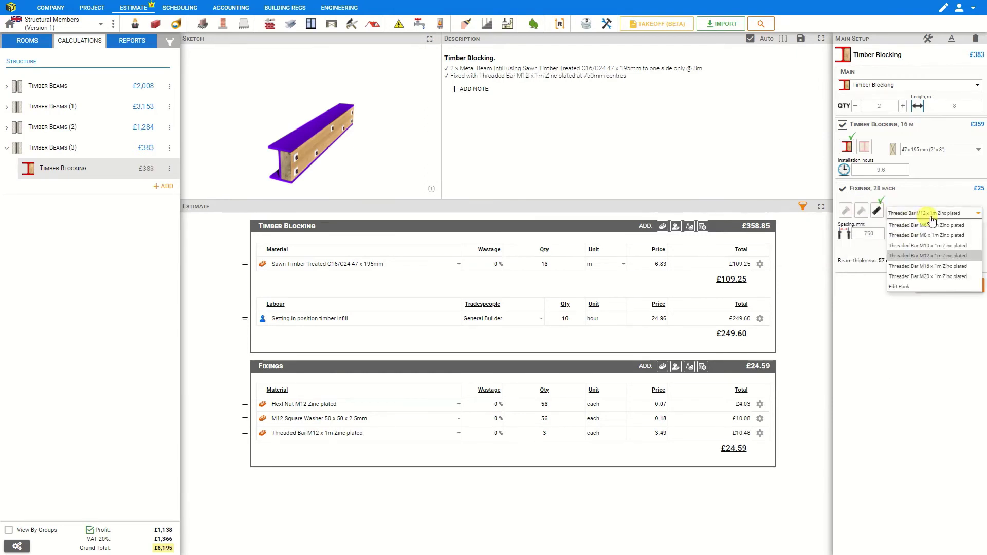
left_click(925, 208)
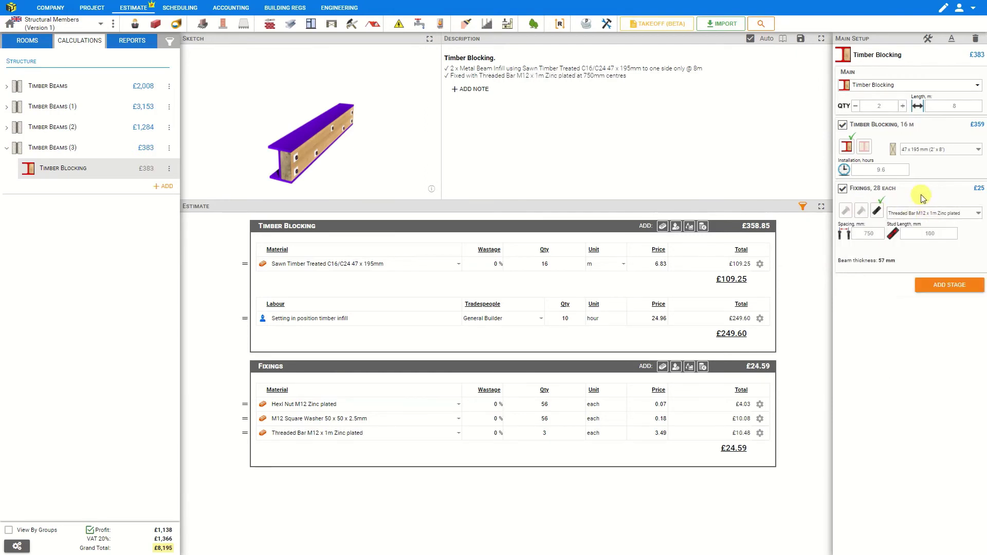
double_click(938, 235)
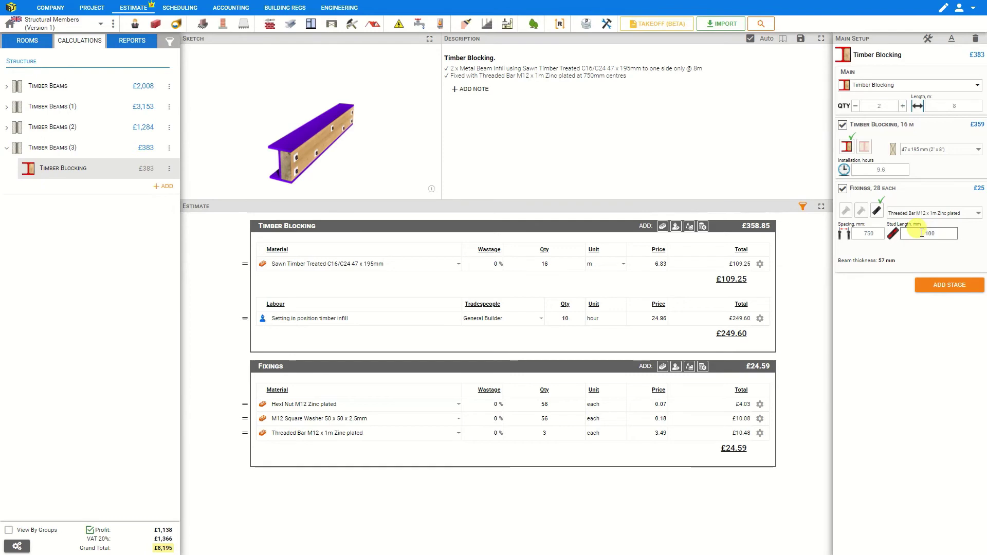
left_click(878, 234)
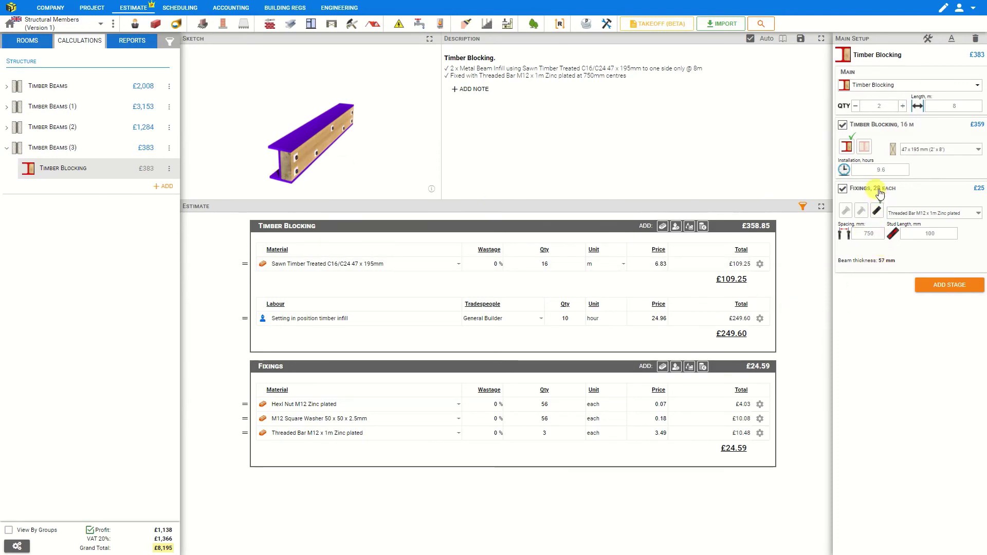
Step: Change the fixing spacing from 750 to 1000 mm, reducing fixings to 22
left_click(871, 234)
key("BackSpace")
key("BackSpace")
key("BackSpace")
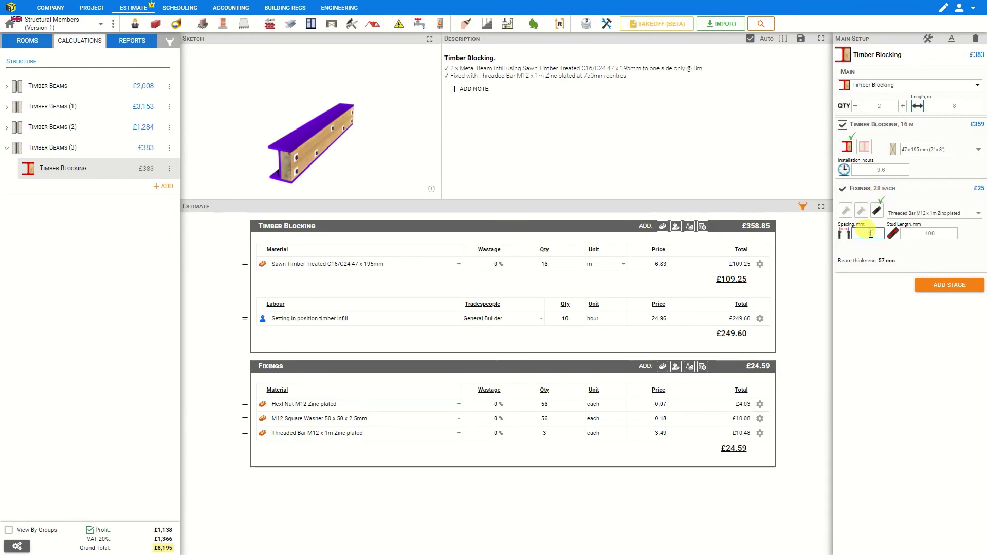
type("1000")
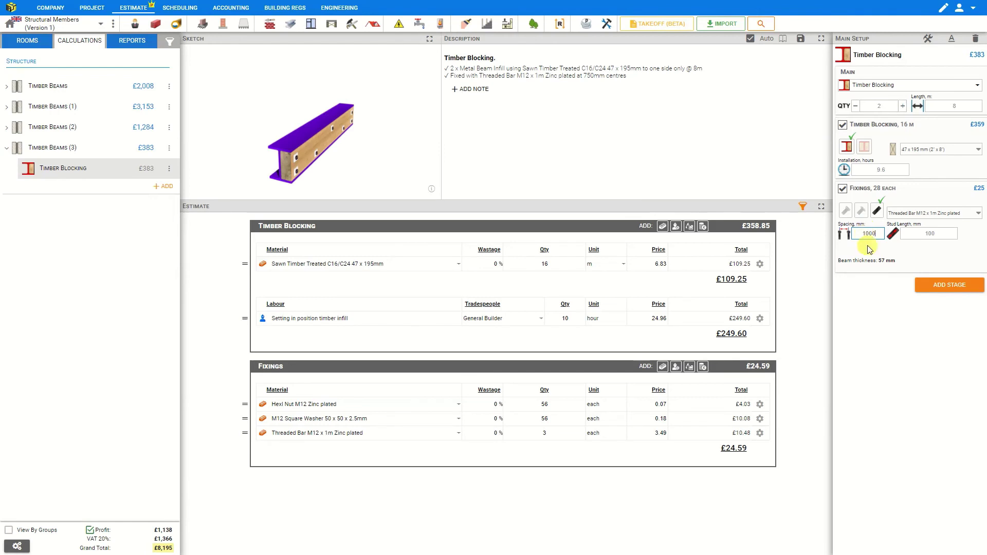
left_click(869, 249)
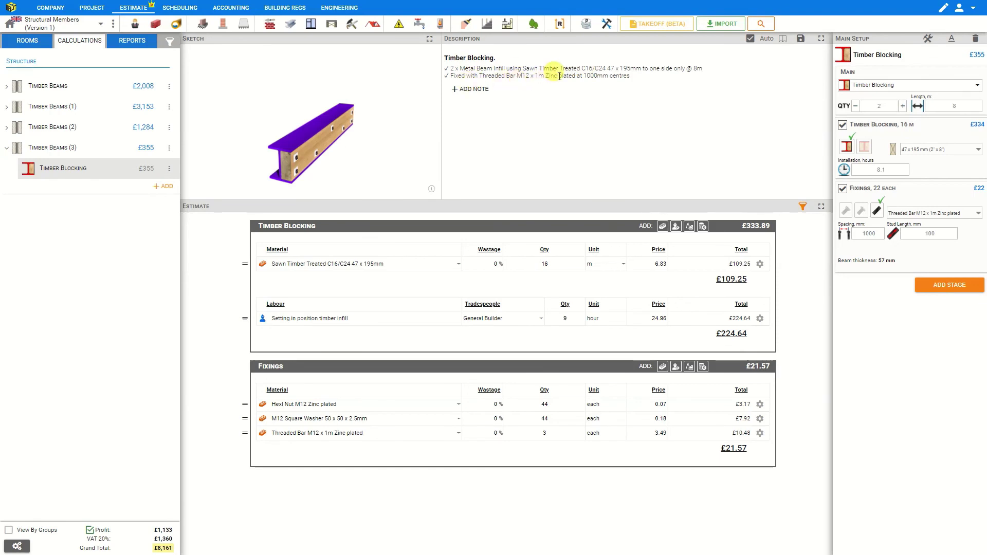
Step: Open Reports to preview the Quote with its £8,161.13 grand total
left_click(144, 41)
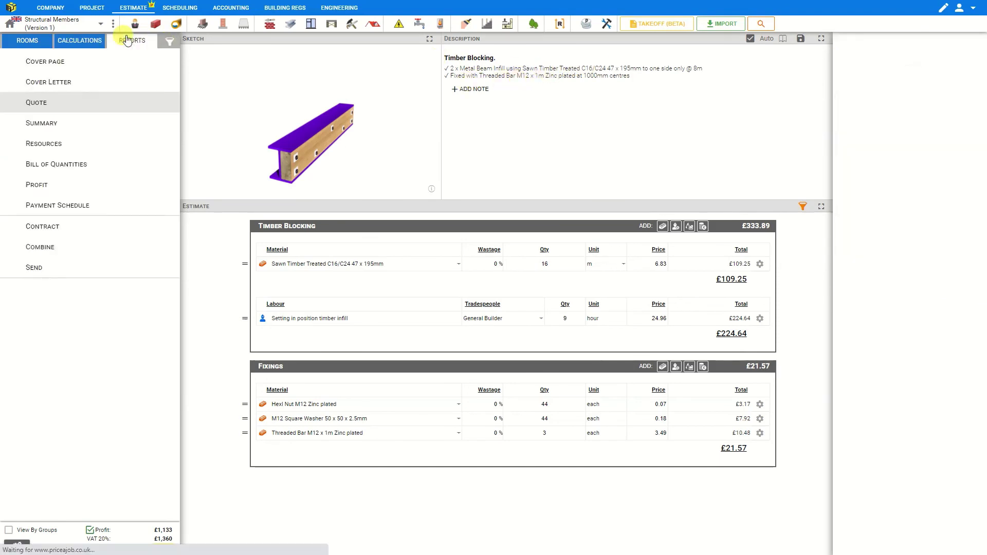